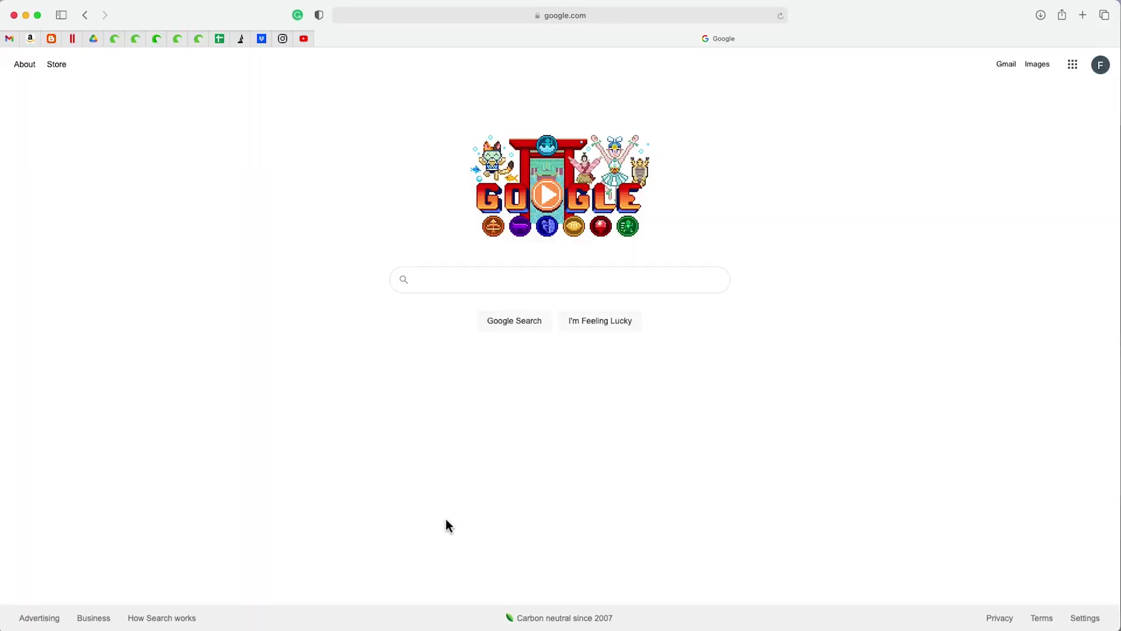
- Search Google for 'lithophane generator' and open LithophaneMaker.com's Image to Lithophane Generator result
left_click(482, 290)
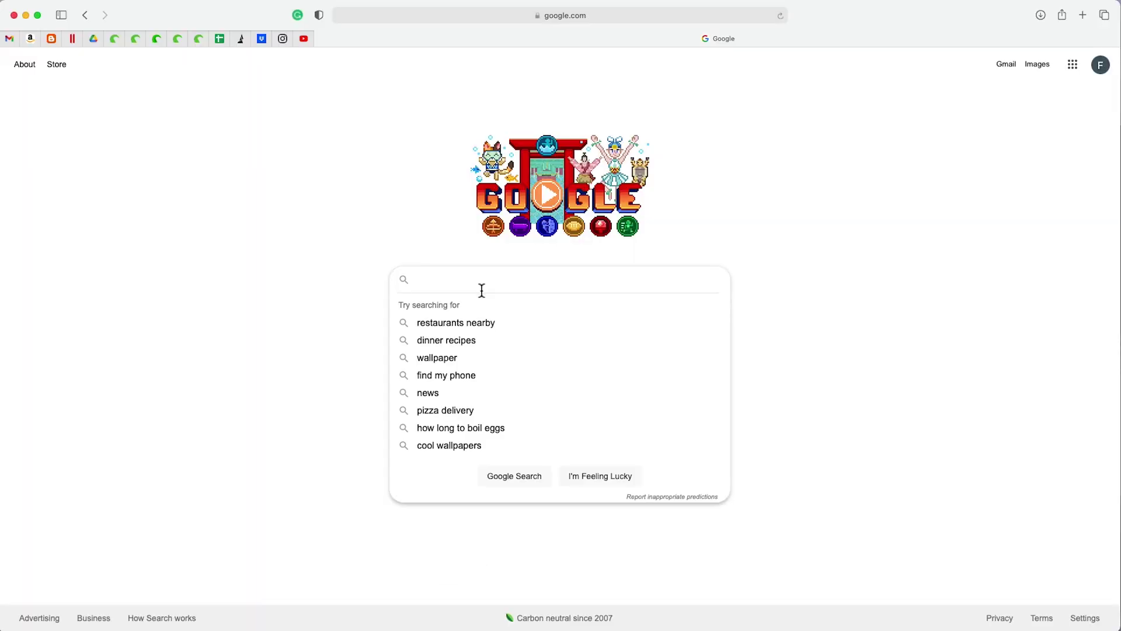
type("lithophane")
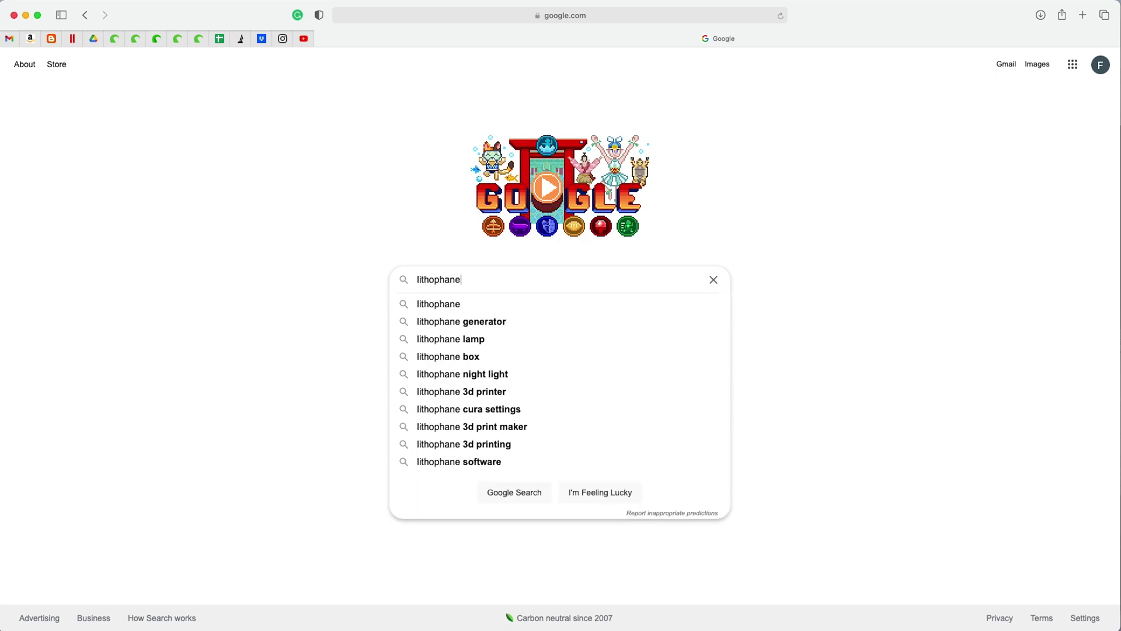
left_click(483, 324)
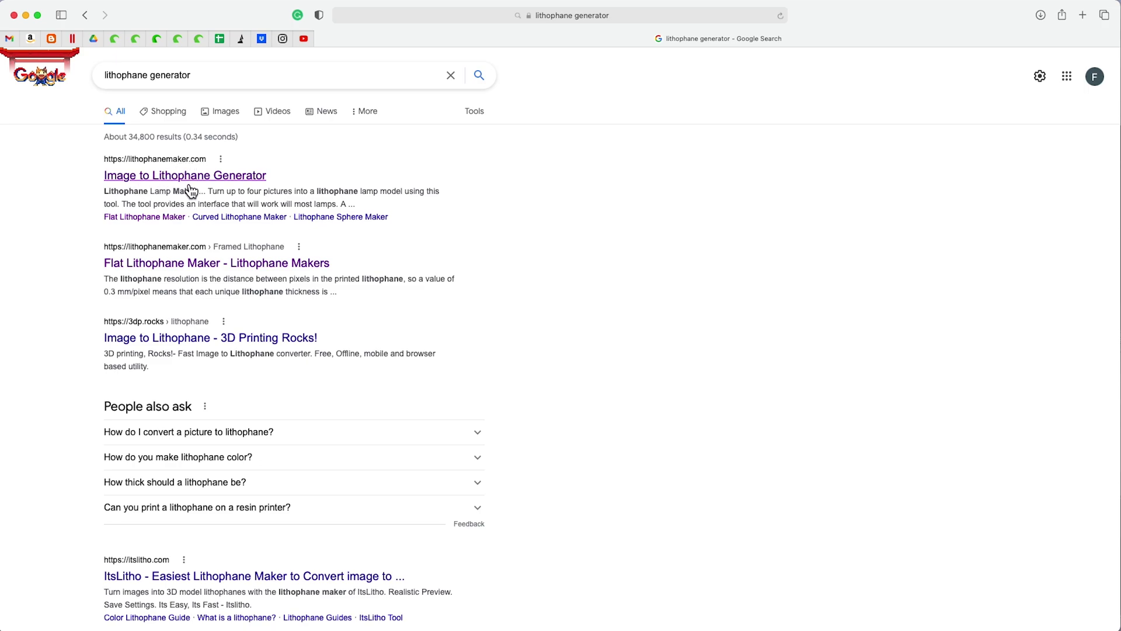
left_click(192, 183)
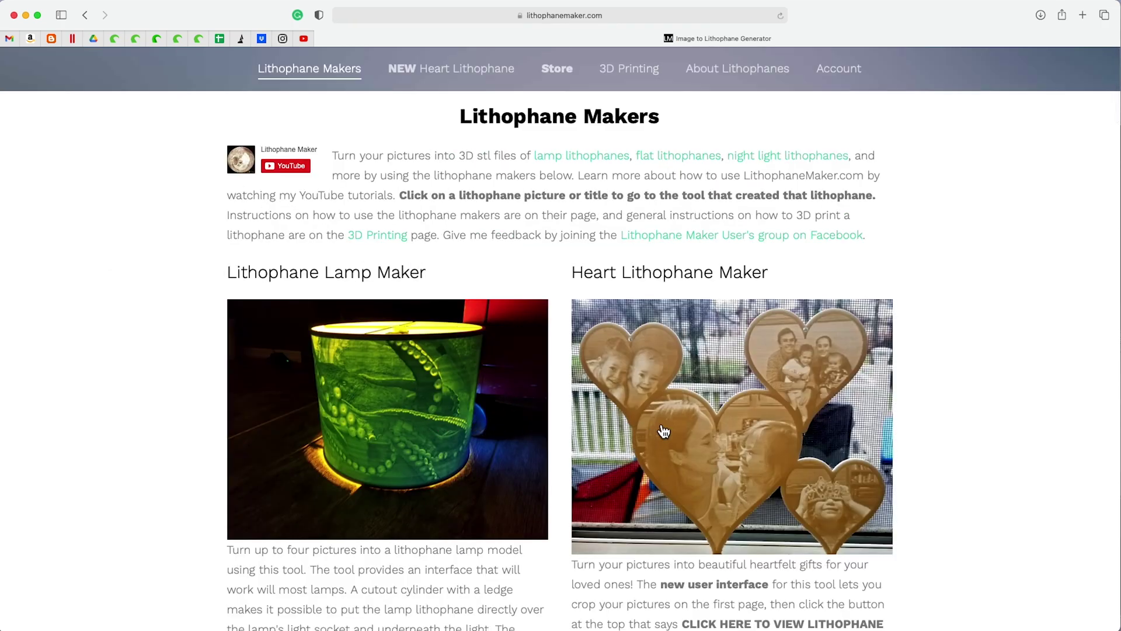
scroll(664, 431, "down", 6)
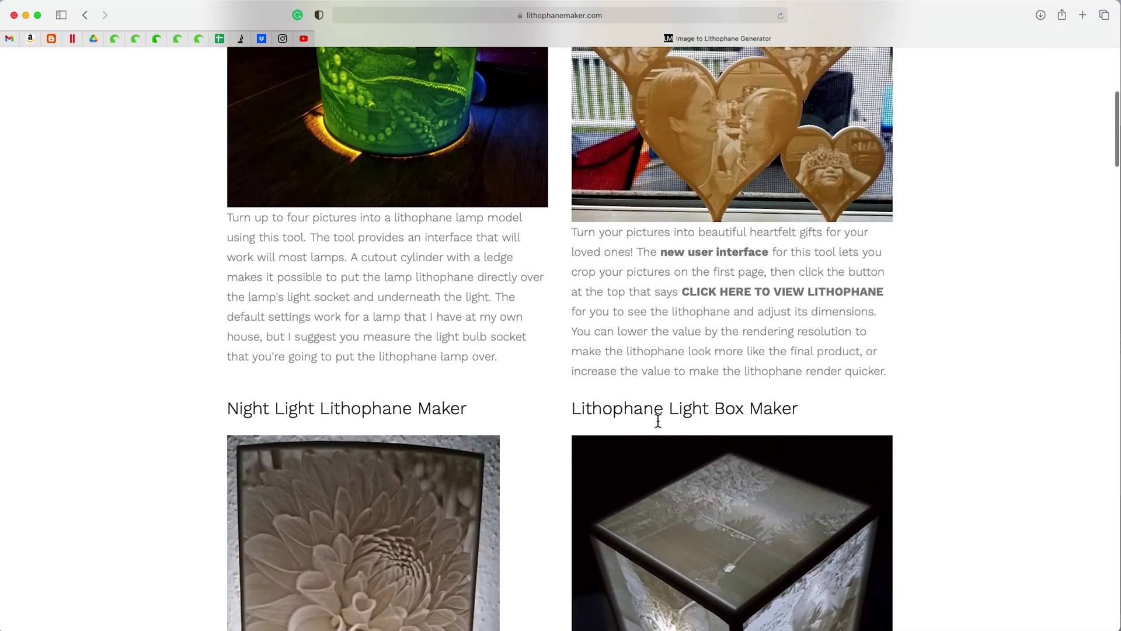
scroll(658, 420, "down", 3)
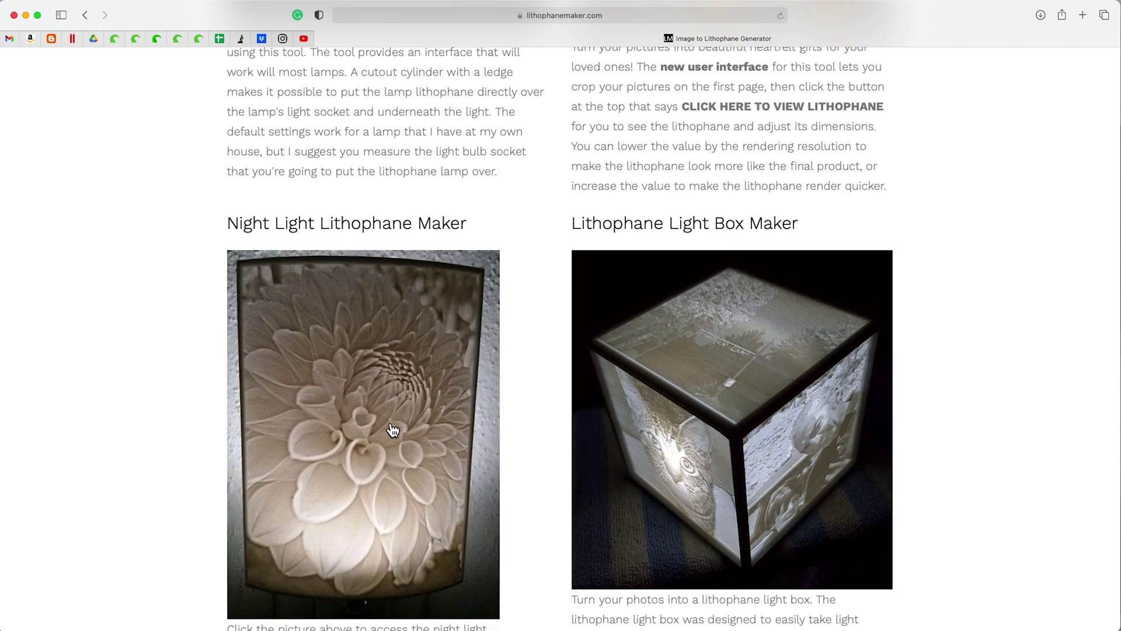
scroll(781, 475, "down", 2)
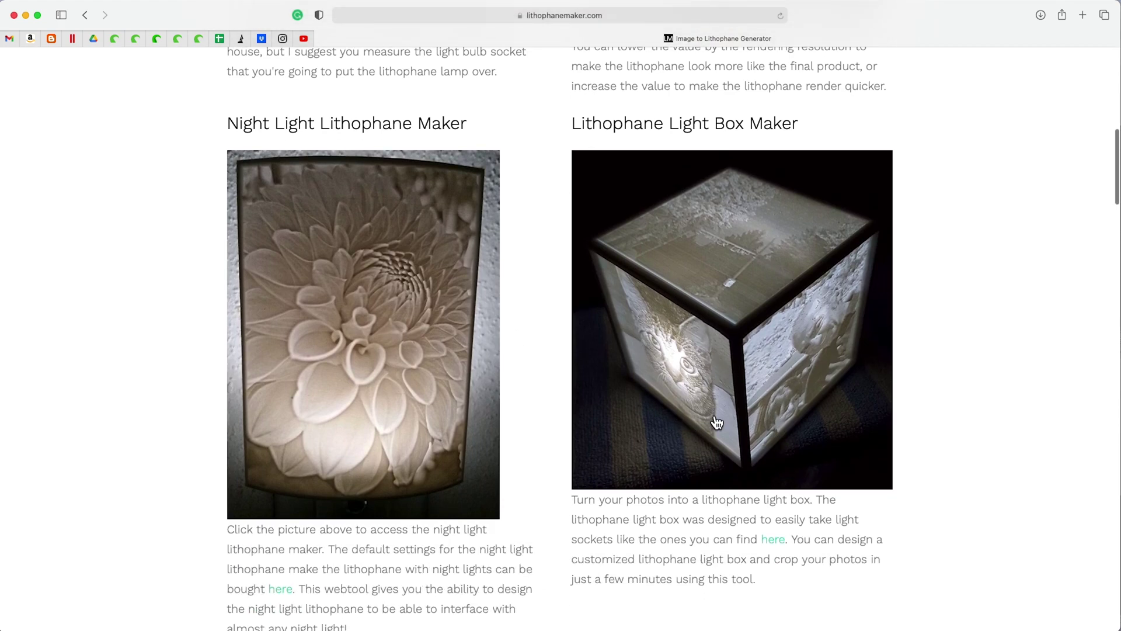
scroll(741, 353, "down", 10)
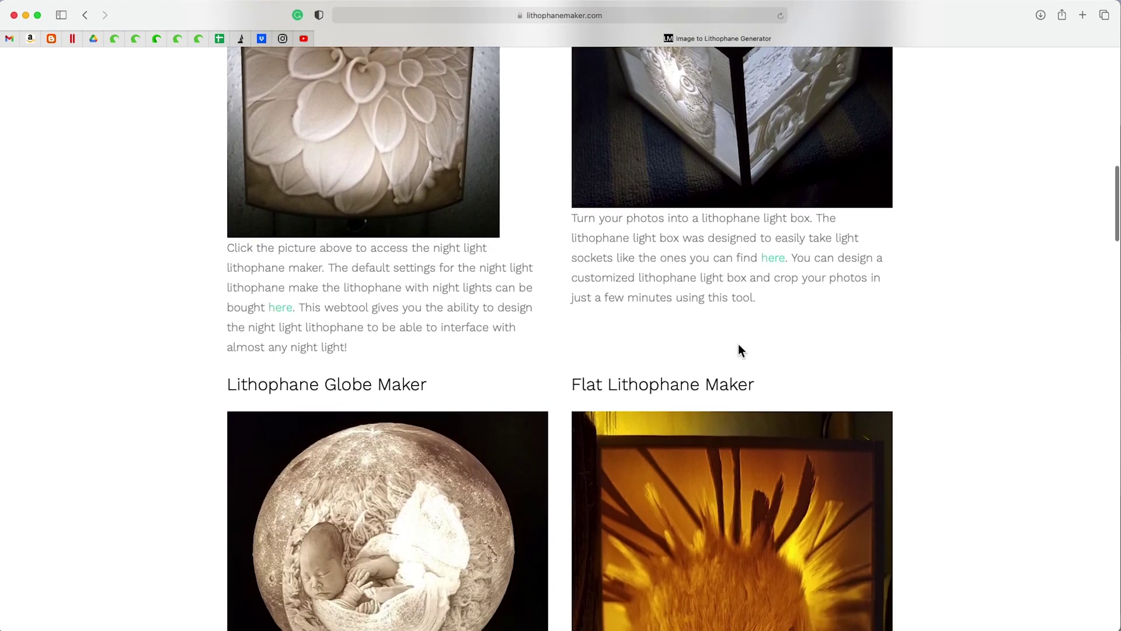
scroll(587, 396, "down", 9)
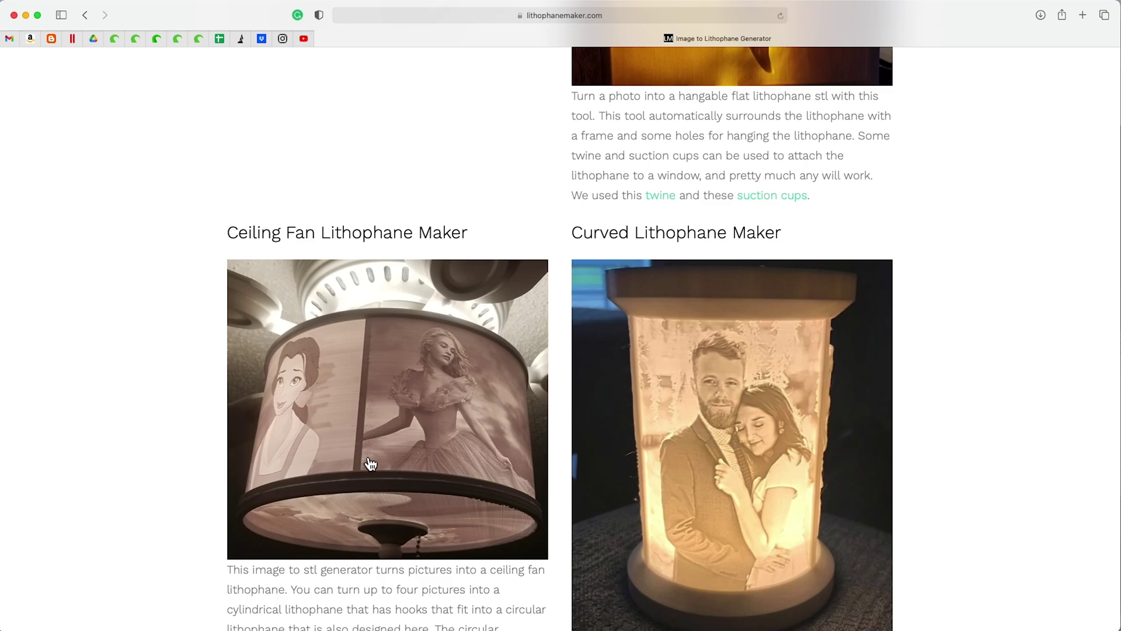
scroll(370, 464, "up", 20)
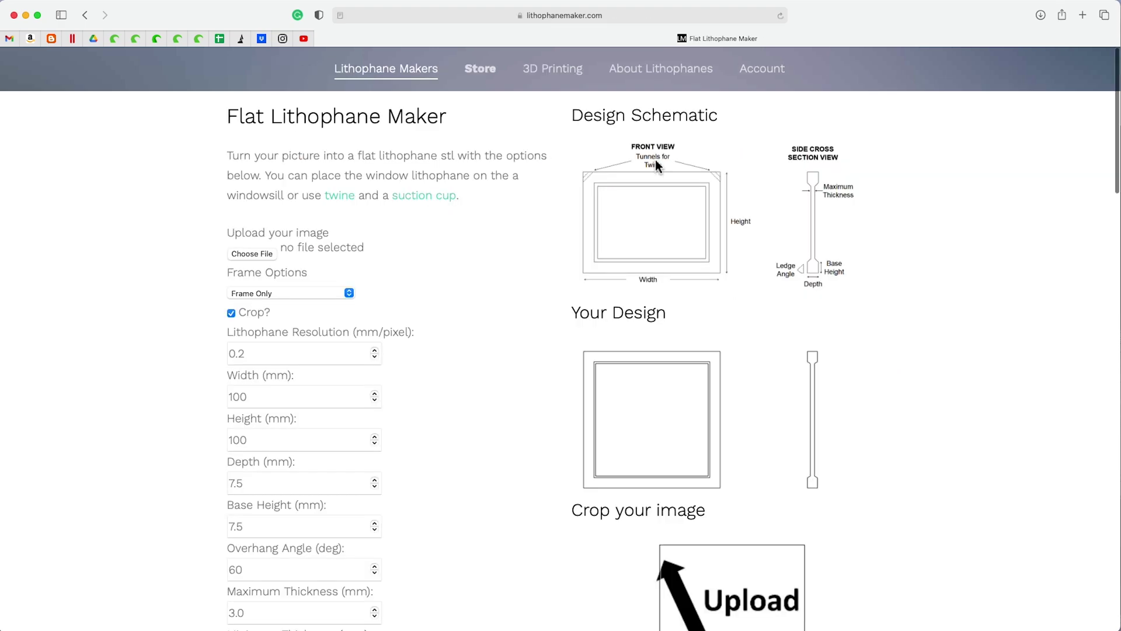
- Choose the dog photo IMG_2322.JPG and upload it to the Flat Lithophane Maker
left_click(247, 255)
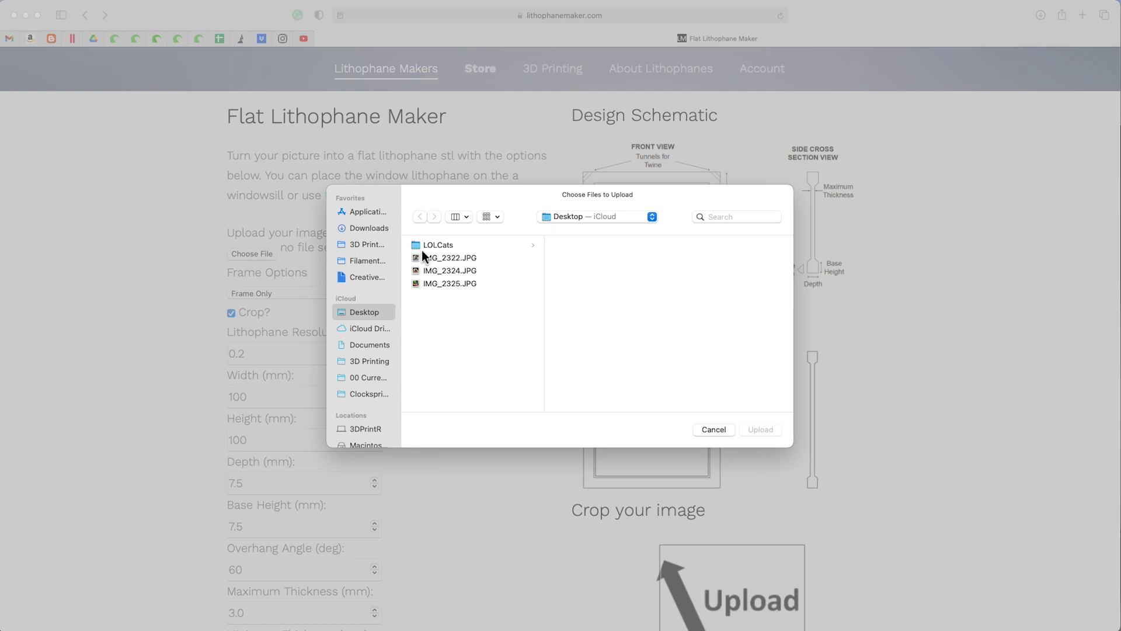
left_click(447, 258)
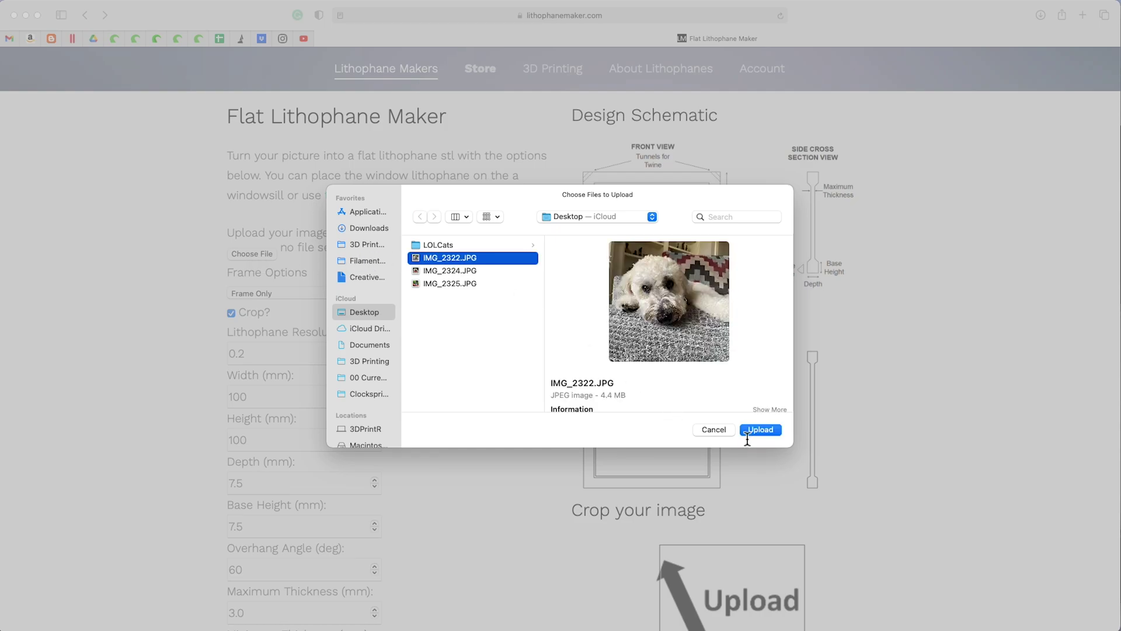
left_click(762, 426)
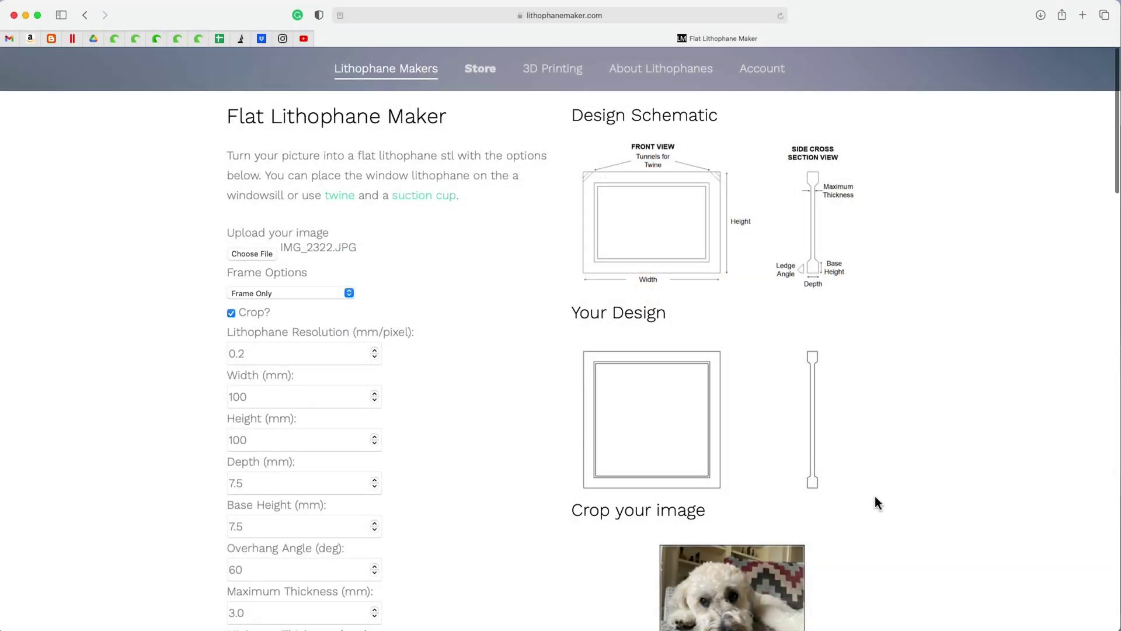
scroll(875, 498, "down", 2)
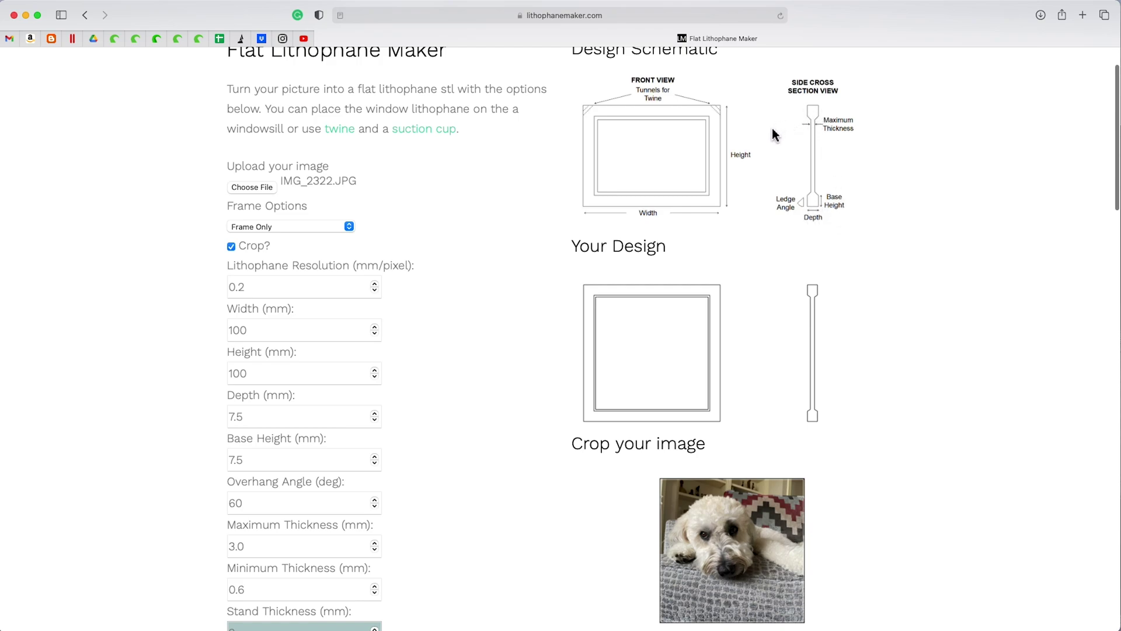
- Fill in the e-mail field and create the 100 × 100 mm flat lithophane STL
scroll(688, 150, "up", 2)
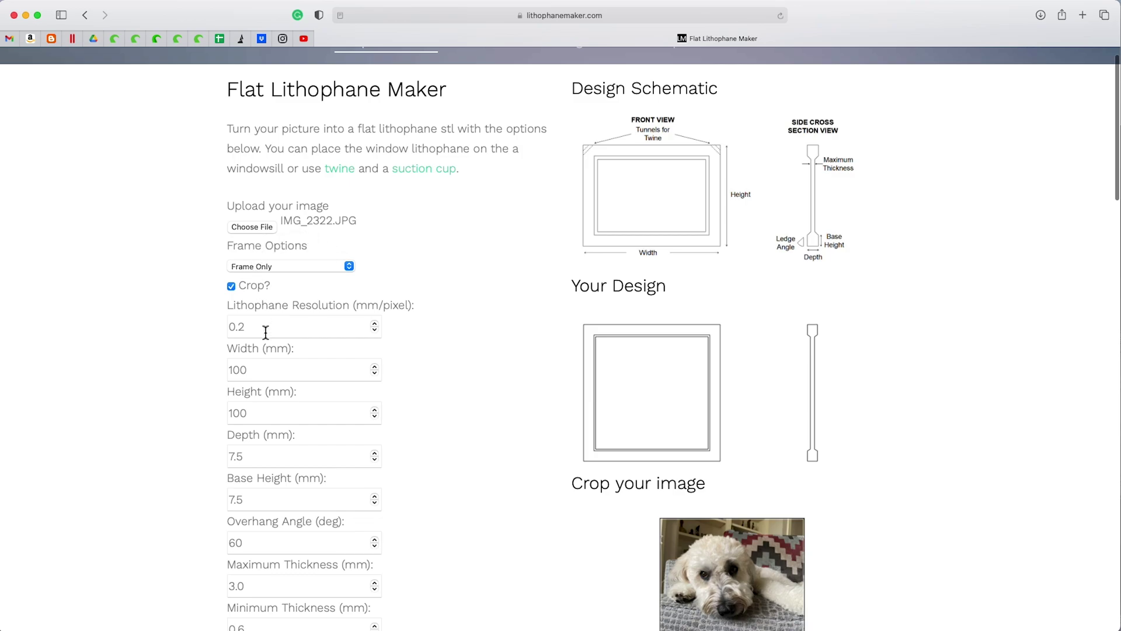
scroll(266, 332, "down", 2)
scroll(266, 332, "down", 10)
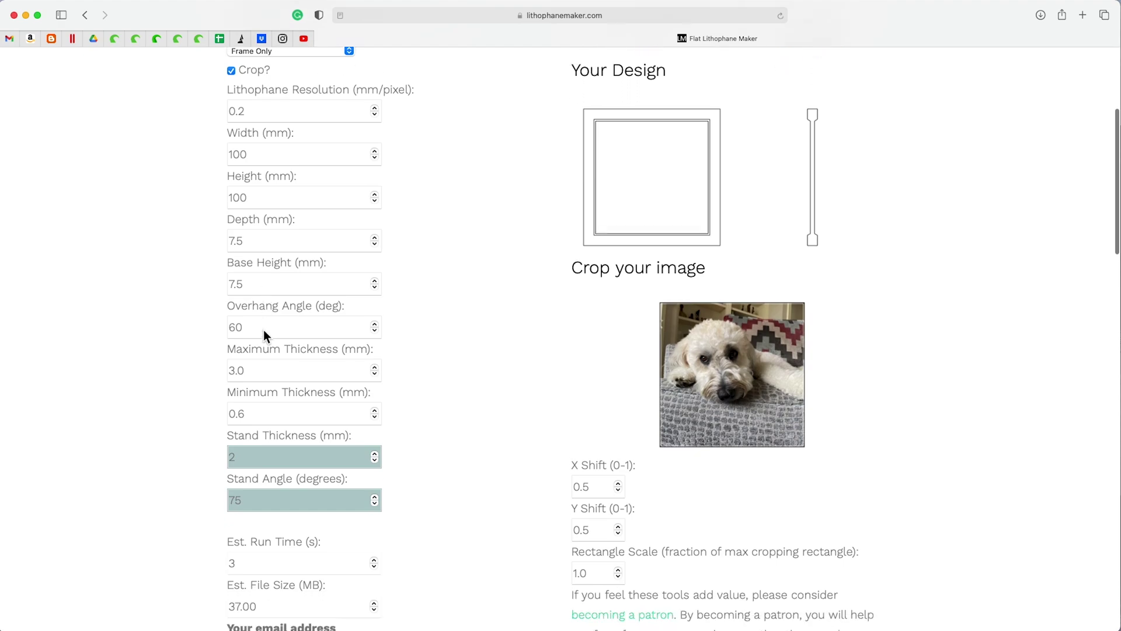
scroll(264, 331, "down", 7)
left_click(277, 415)
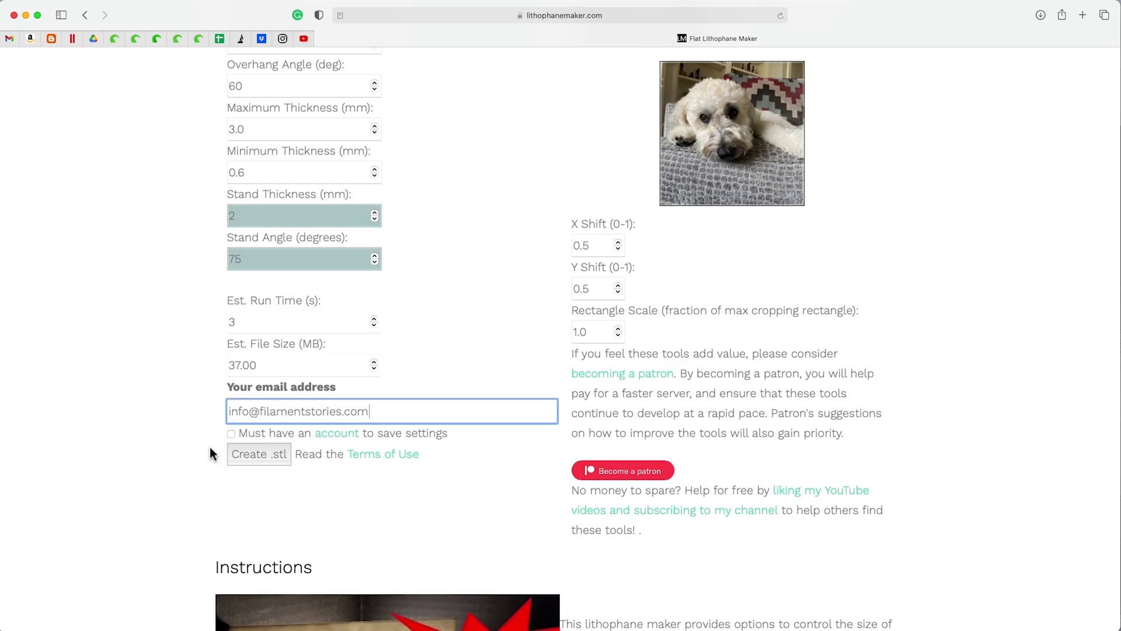
left_click(251, 455)
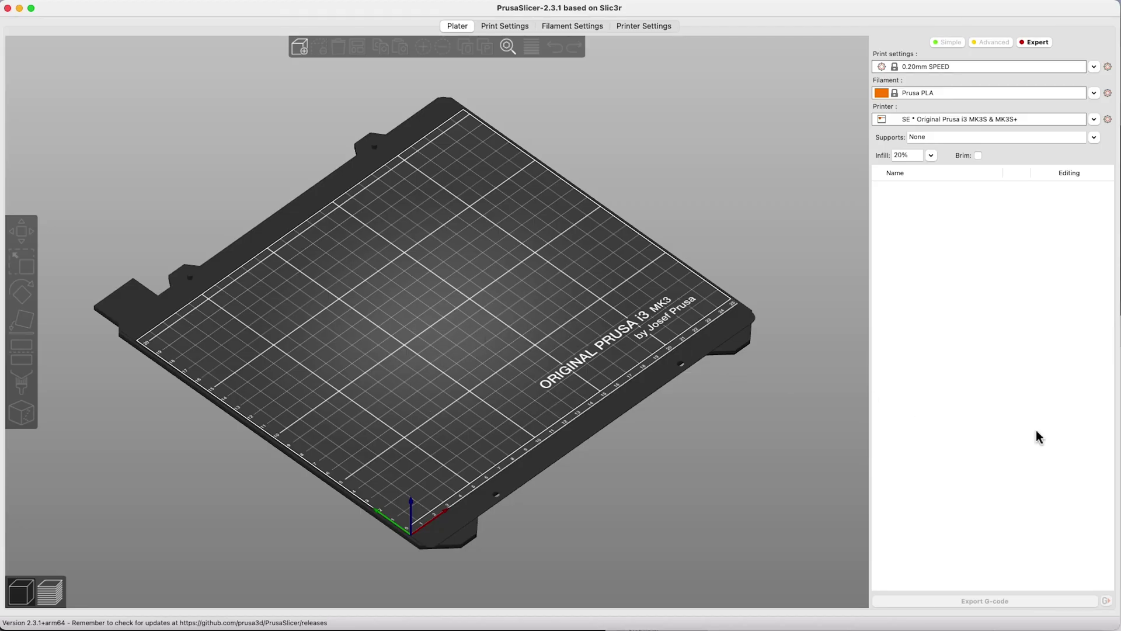
- Drop window-IMG_2322.stl onto the PrusaSlicer bed, slicing it to a 4h33m, 28.63 g estimate
key("super+Tab")
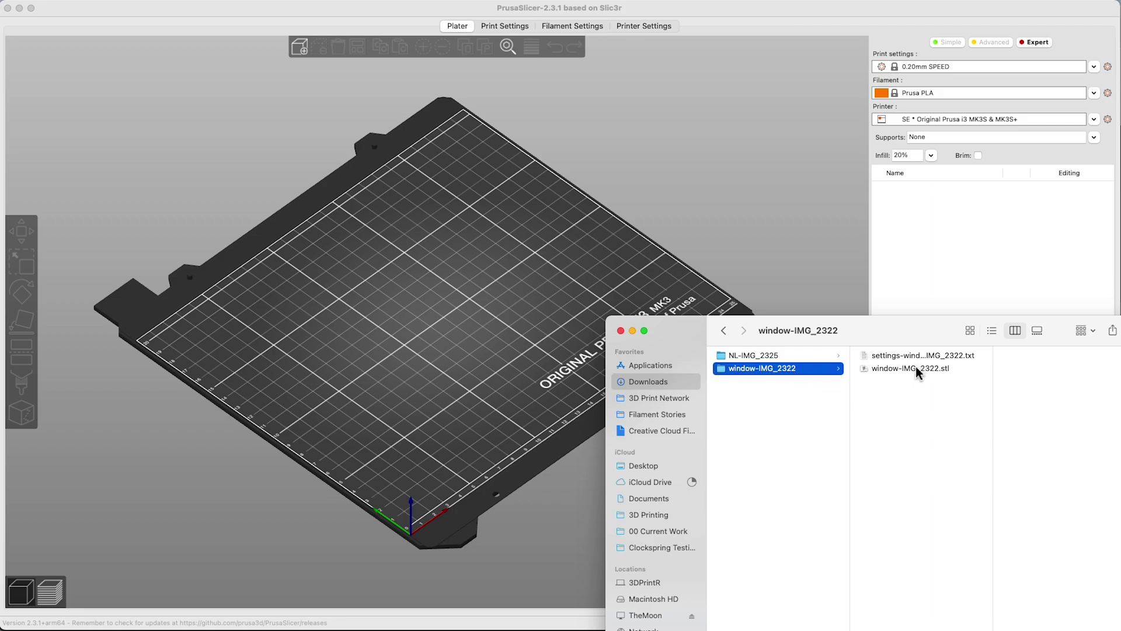
left_click_drag(915, 366, 524, 333)
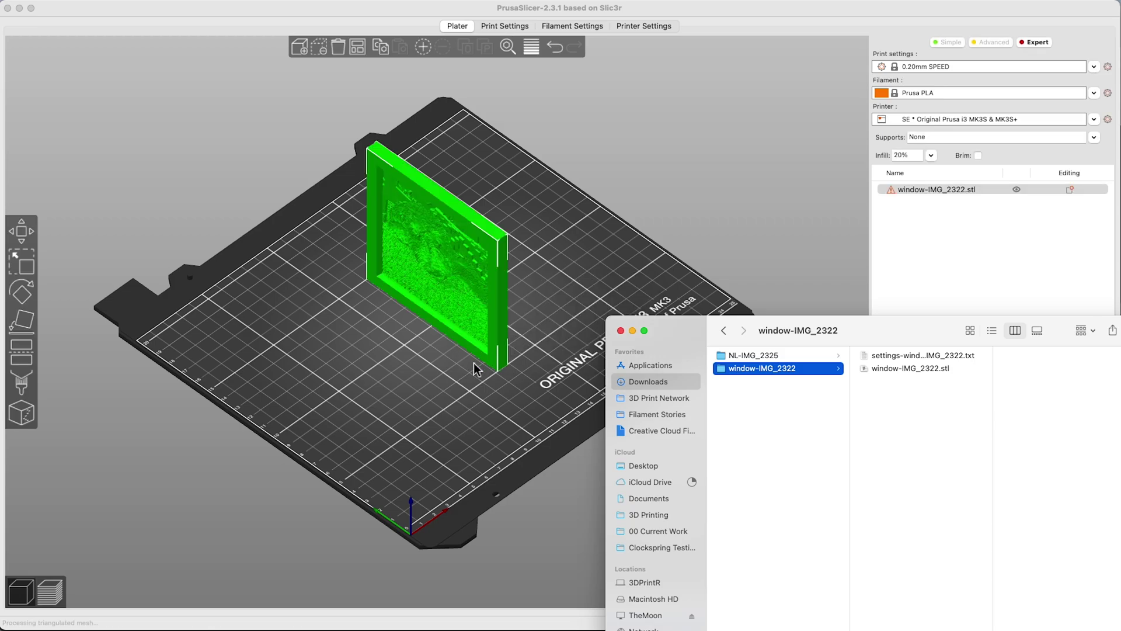
left_click(460, 381)
left_click_drag(462, 387, 535, 370)
scroll(481, 373, "up", 5)
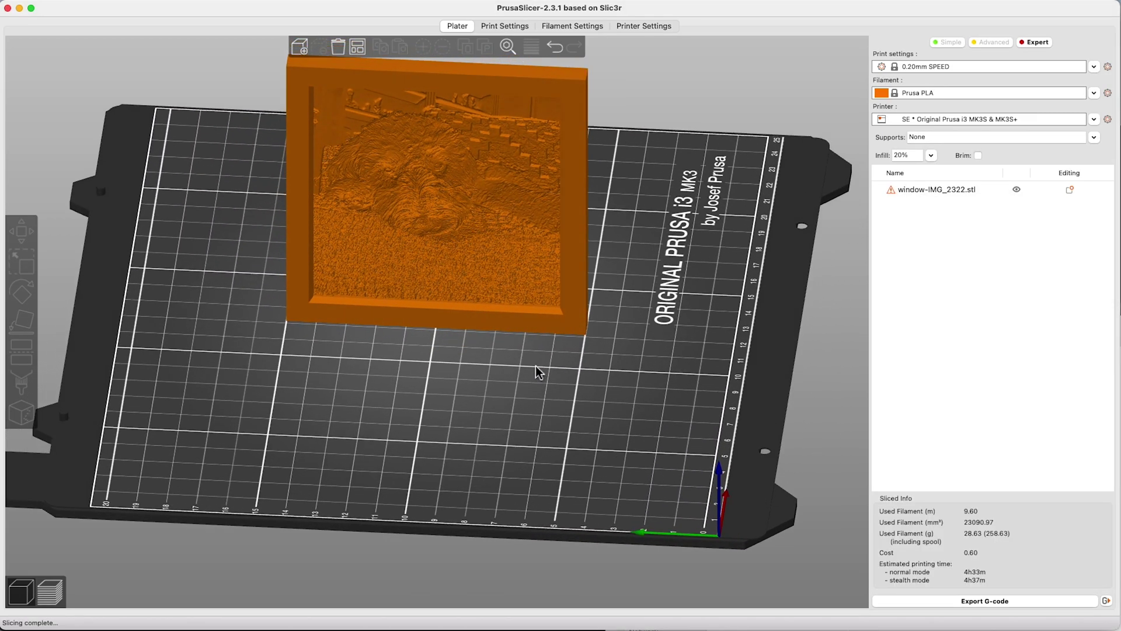
- Check the lithophane's 7.5 × 100 × 100 size edge-on, then delete it from the plate
left_click(428, 303)
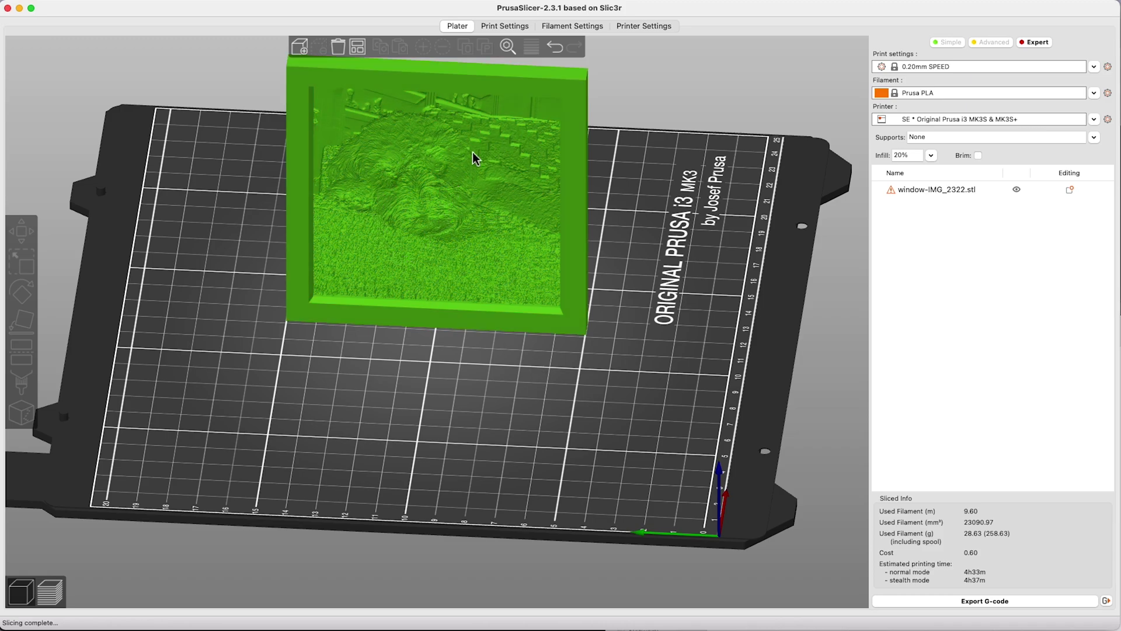
left_click_drag(437, 218, 446, 333)
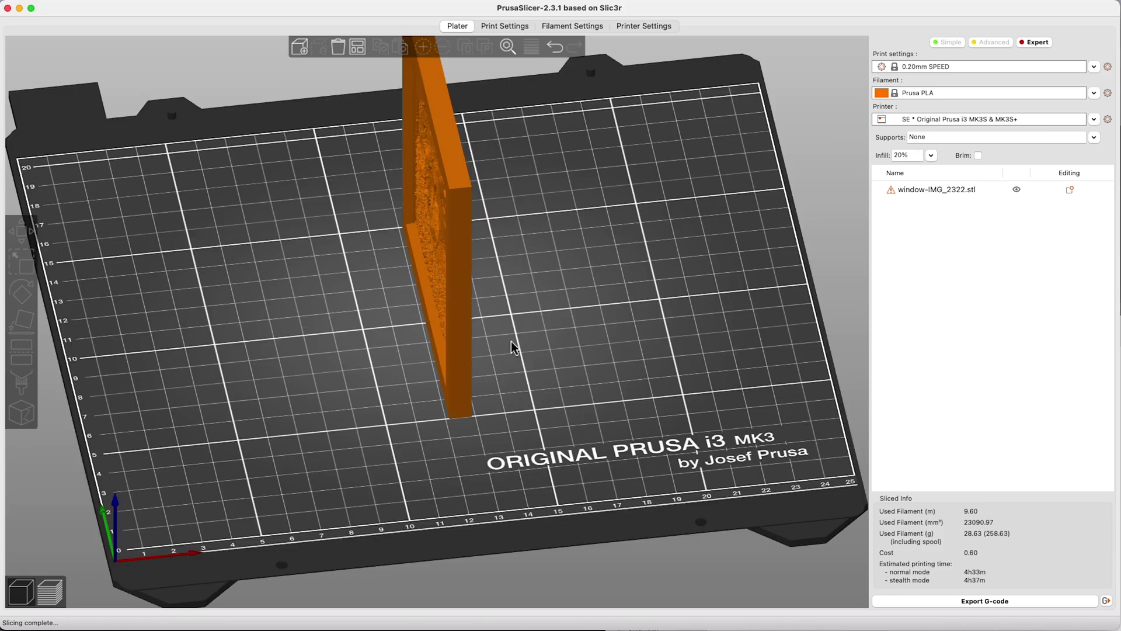
left_click(445, 332)
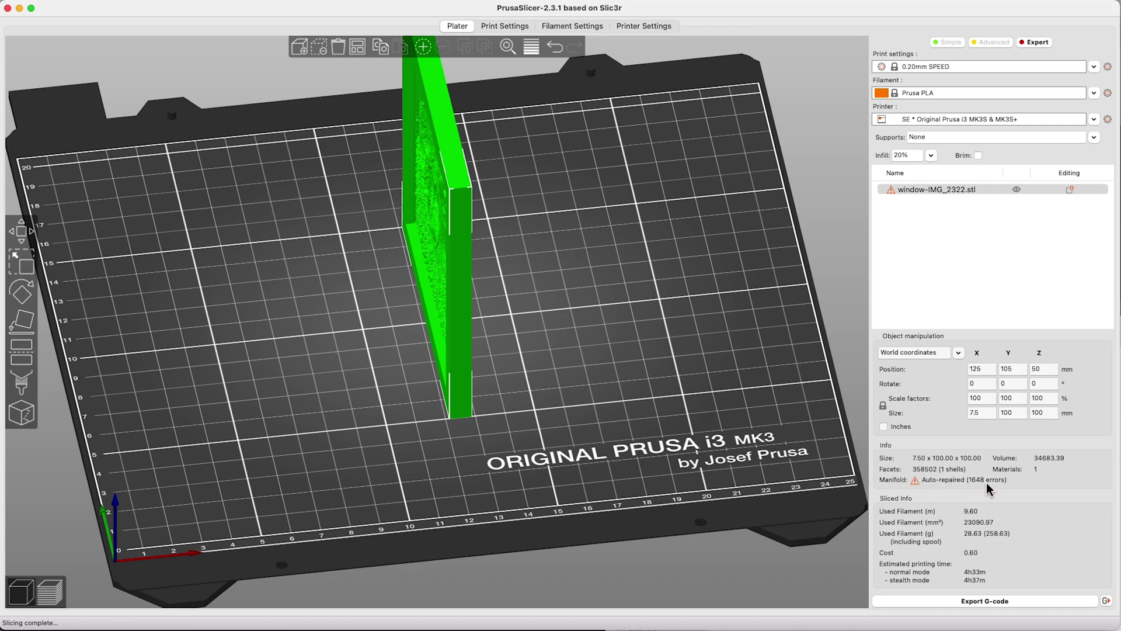
key("Delete")
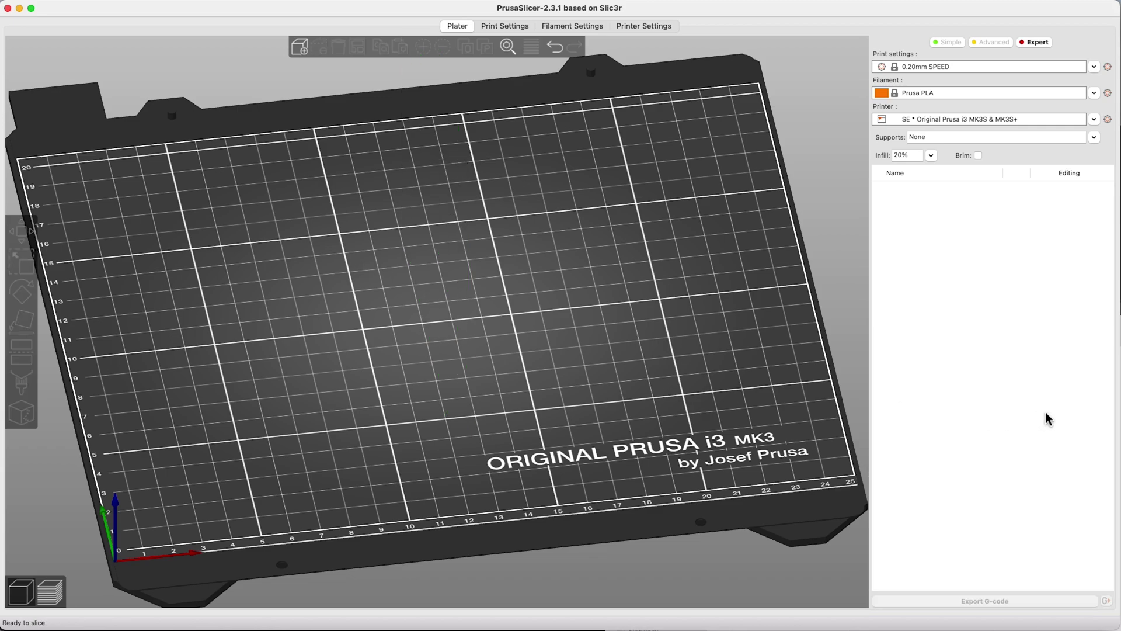